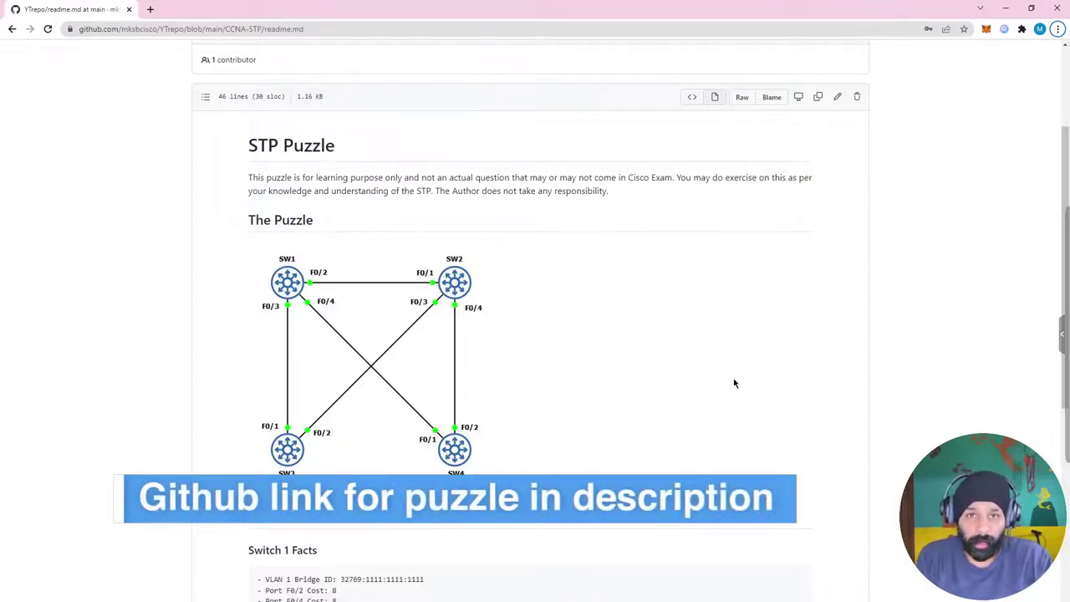
Step: Read Switch 1's facts: bridge ID 32769:1111:1111:1111 and cost 8 on F0/2 and F0/4
scroll(734, 383, down, 2)
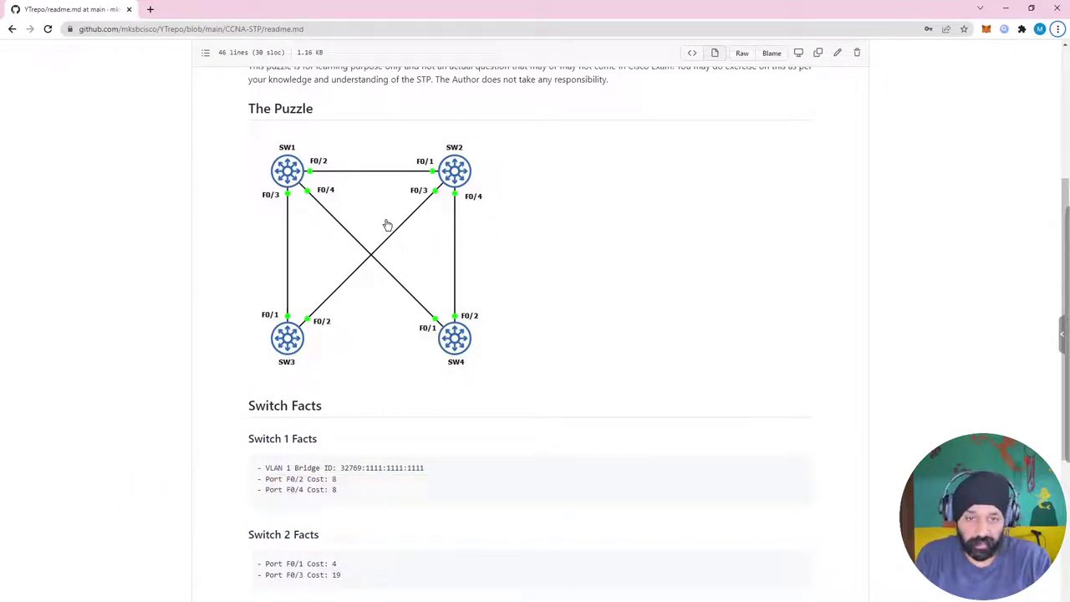
scroll(387, 261, down, 1)
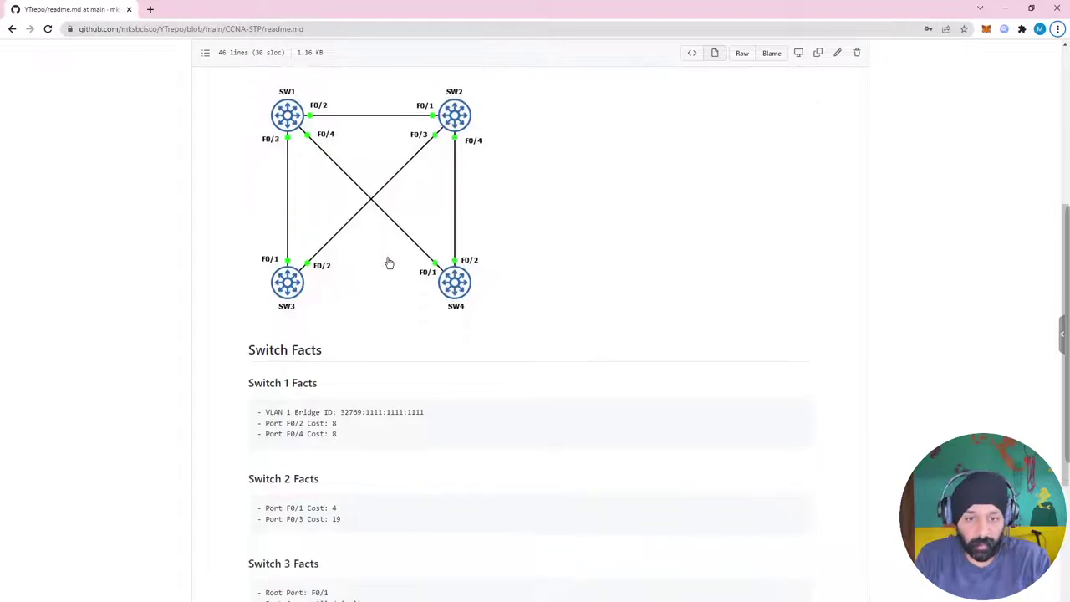
scroll(388, 264, down, 1)
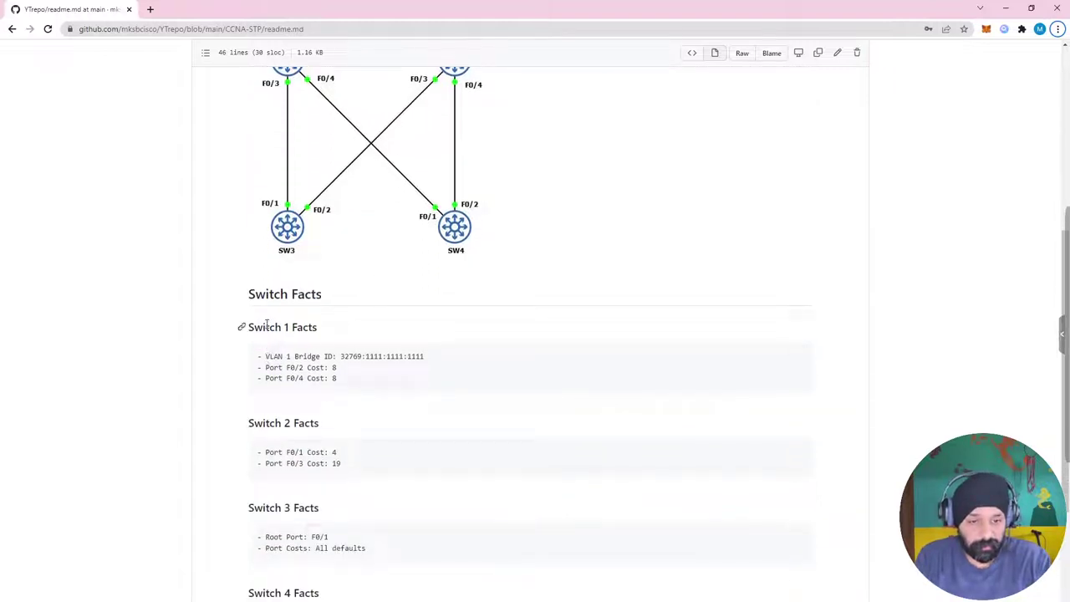
drag(266, 357, 427, 357)
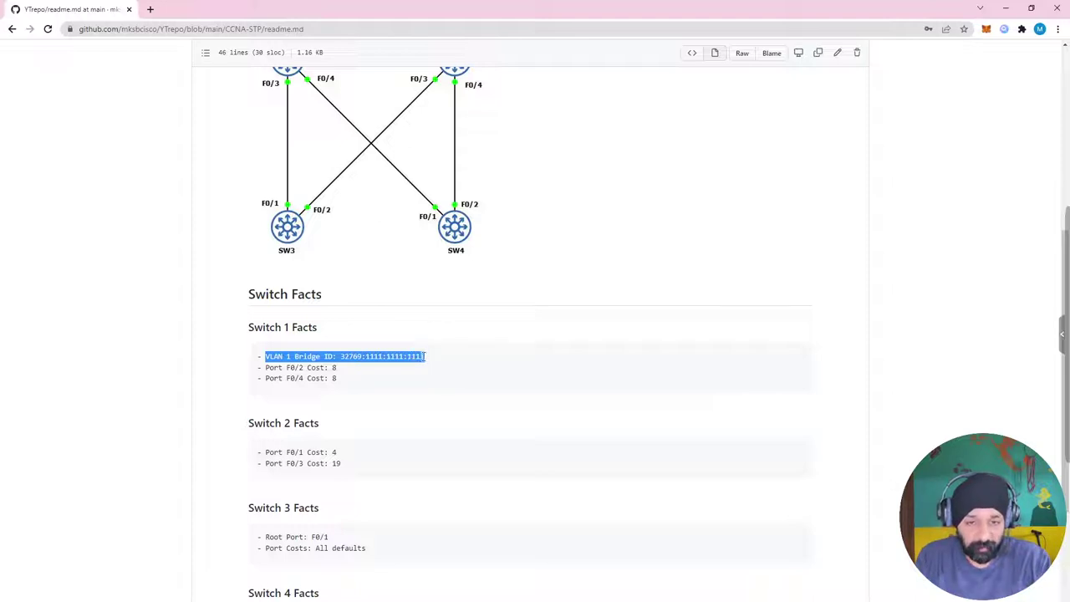
drag(265, 367, 339, 385)
click(339, 384)
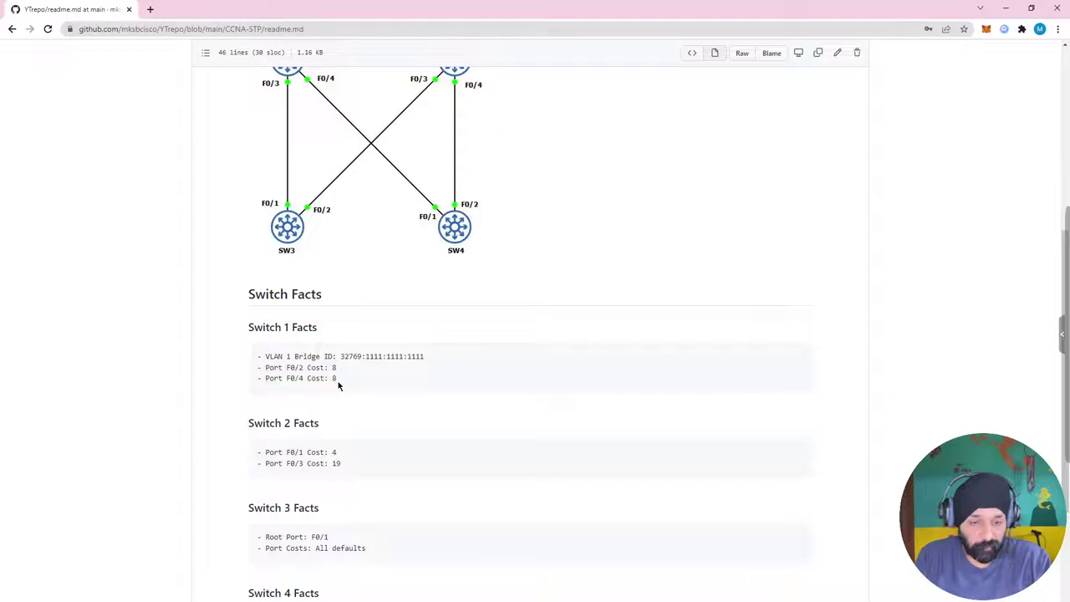
scroll(337, 385, down, 1)
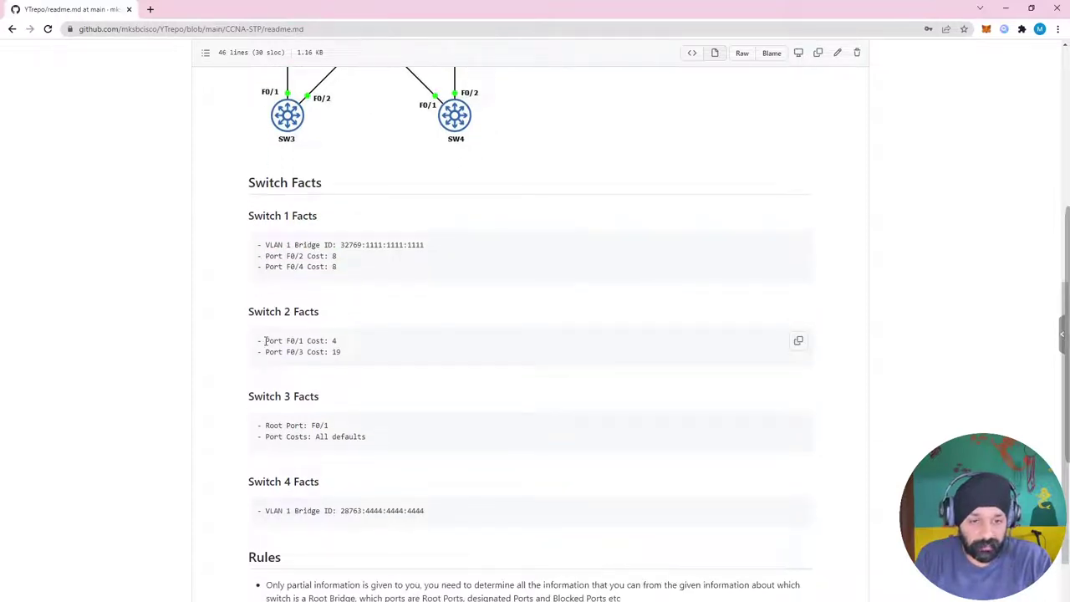
Step: Highlight Switch 2's costs (F0/1 4, F0/3 19), then Switch 3's root port F0/1 and default costs
drag(265, 341, 342, 345)
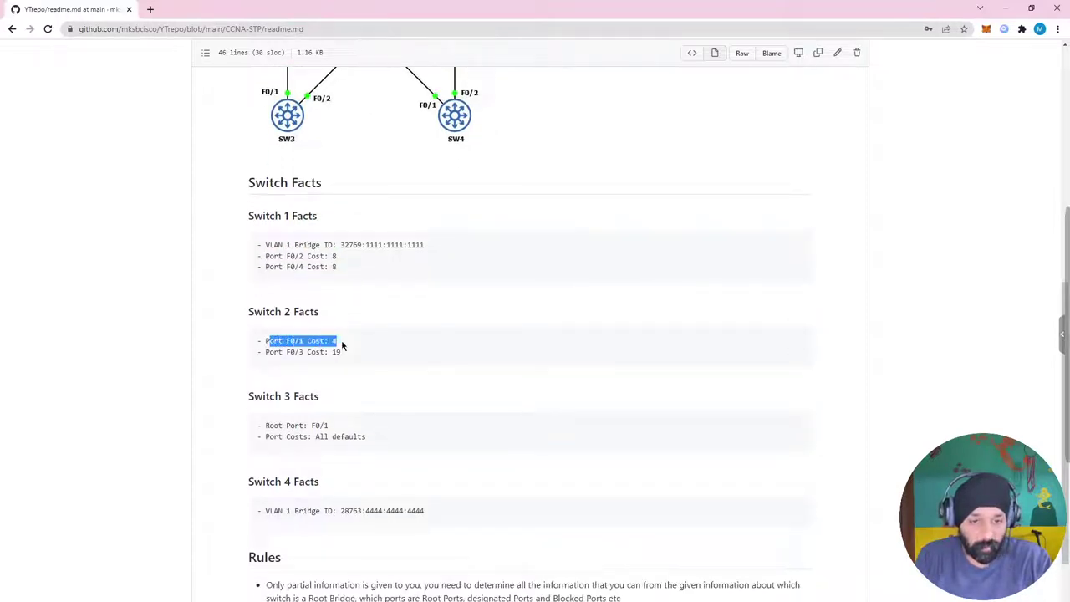
drag(267, 352, 364, 362)
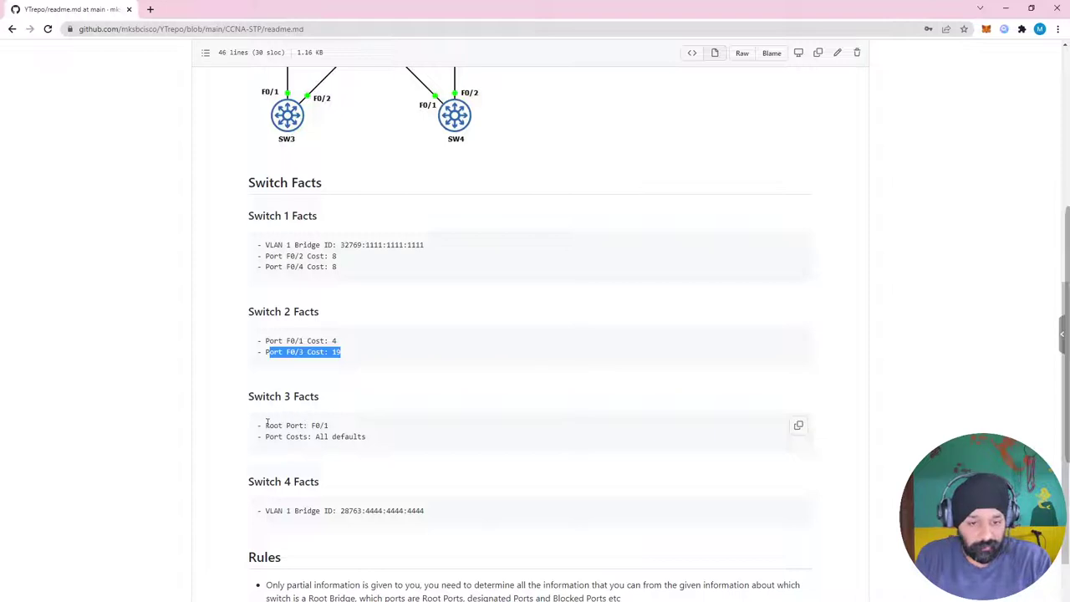
drag(264, 424, 331, 425)
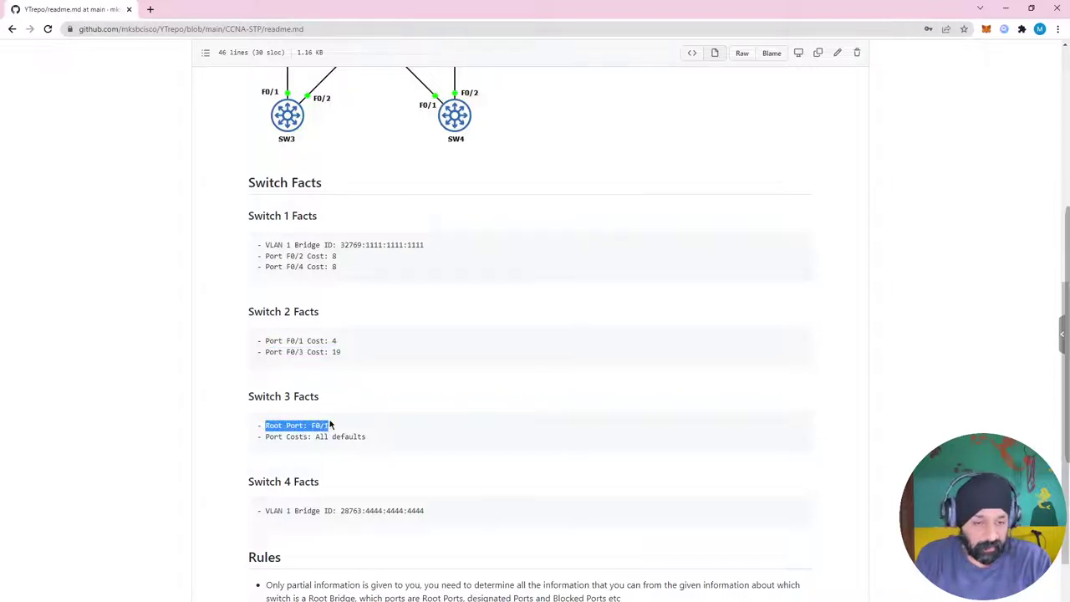
click(264, 436)
drag(264, 436, 375, 440)
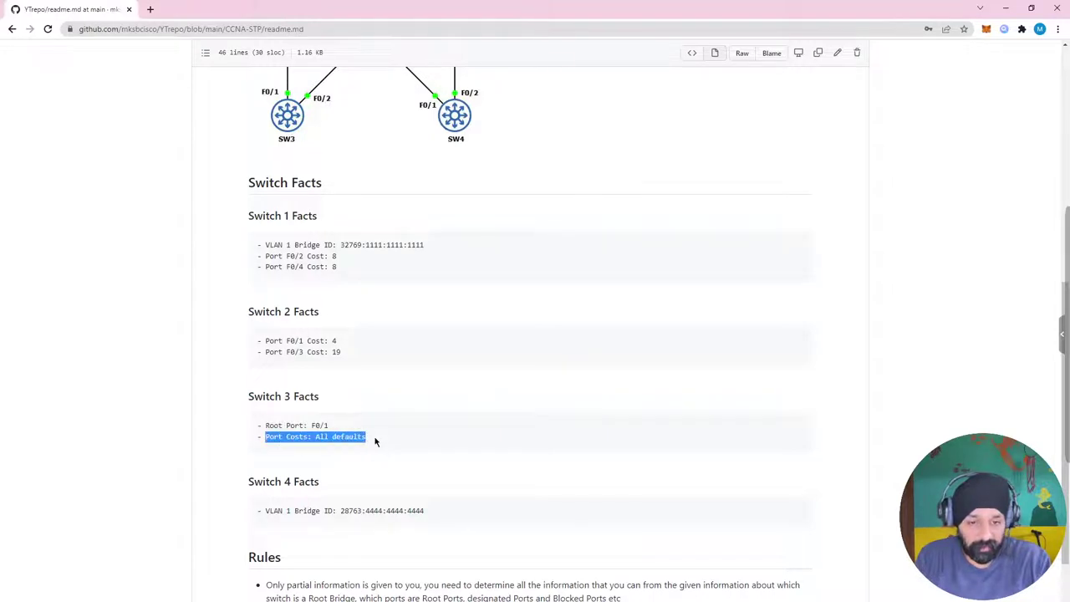
scroll(375, 441, down, 3)
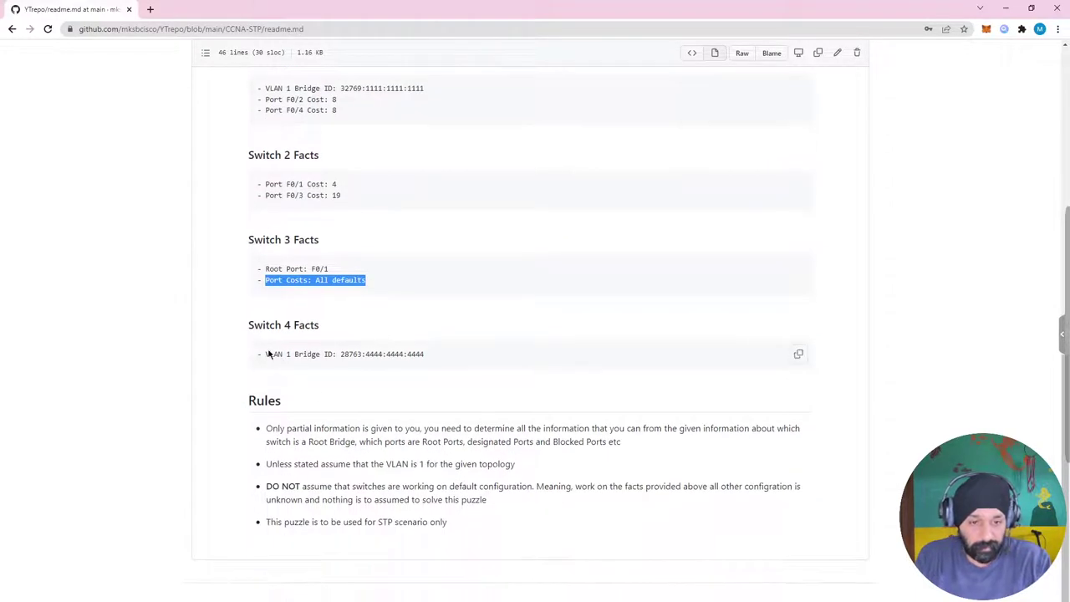
Step: Highlight Switch 4's bridge ID and compare the VLAN 1 entries of Switch 1 and Switch 4
click(265, 355)
drag(264, 355, 430, 356)
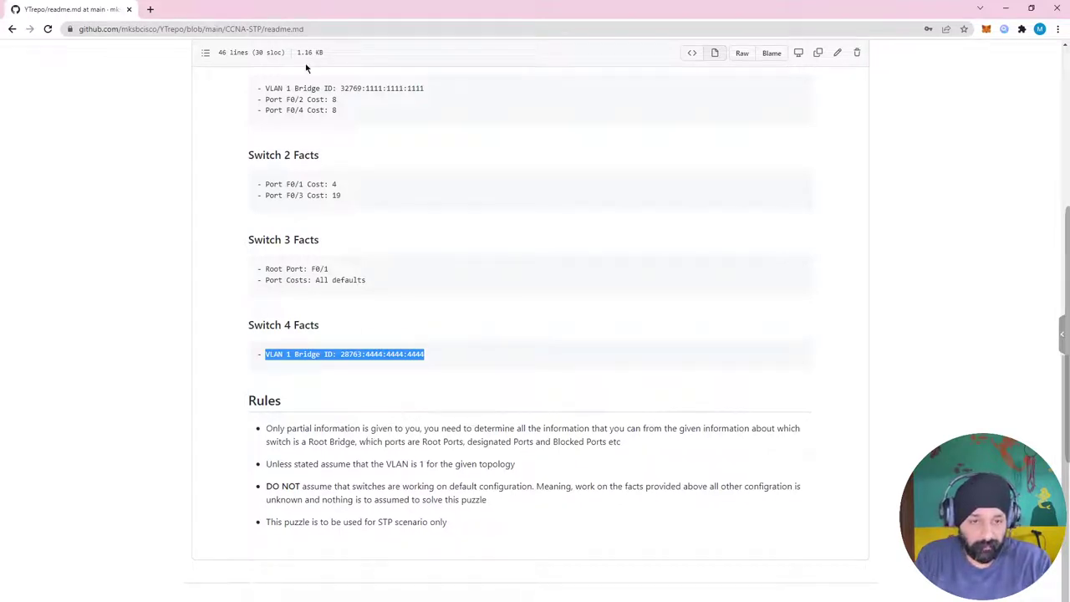
drag(262, 88, 299, 89)
drag(264, 354, 301, 354)
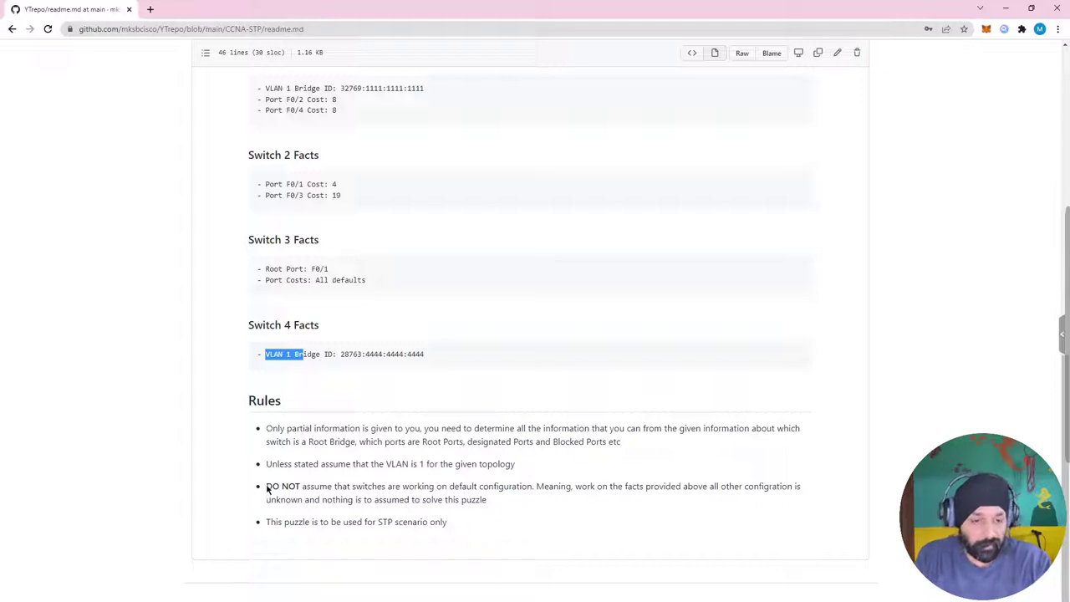
Step: Review the 'DO NOT assume' rule and Switch 4's bridge ID 28763:4444:4444:4444, then return to the diagram
drag(266, 486, 490, 500)
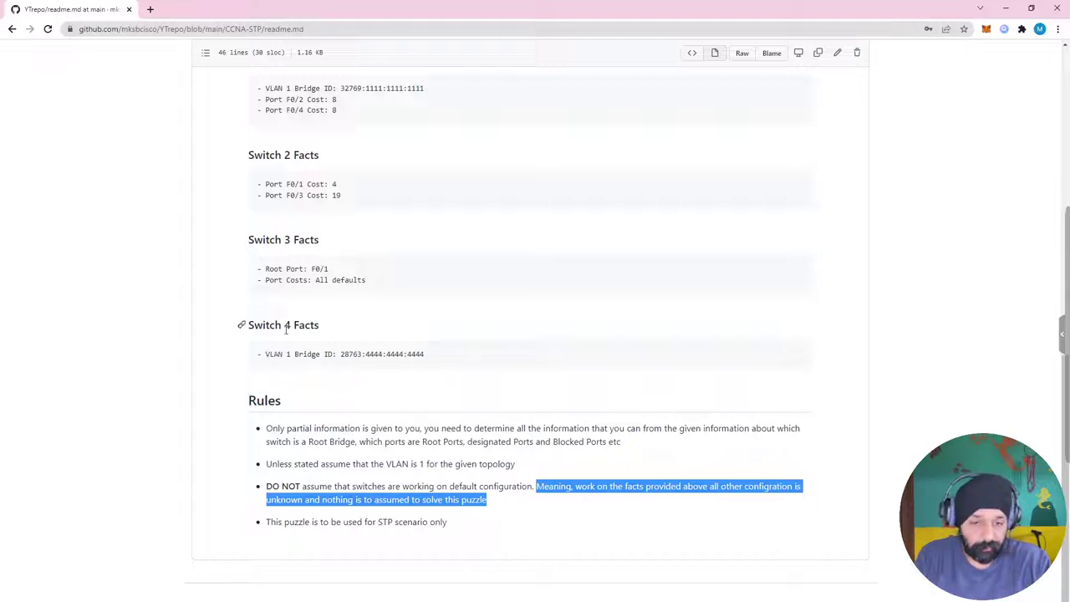
click(266, 354)
drag(266, 353, 426, 354)
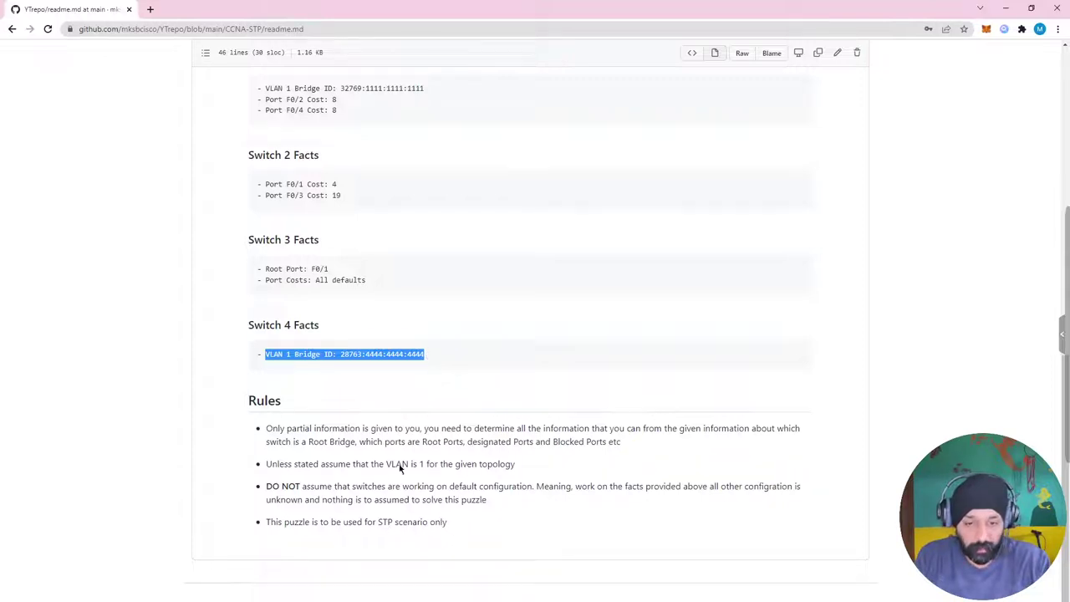
scroll(396, 423, up, 2)
scroll(397, 424, up, 3)
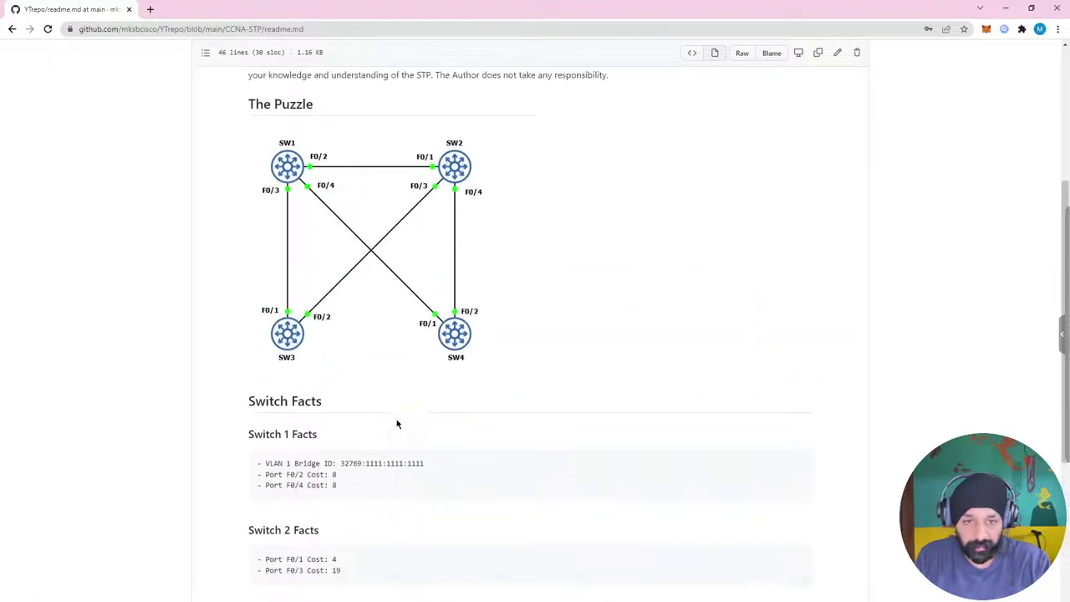
Step: Scroll back to the Switch Facts and begin selecting Switch 1's bridge ID text
scroll(396, 423, down, 1)
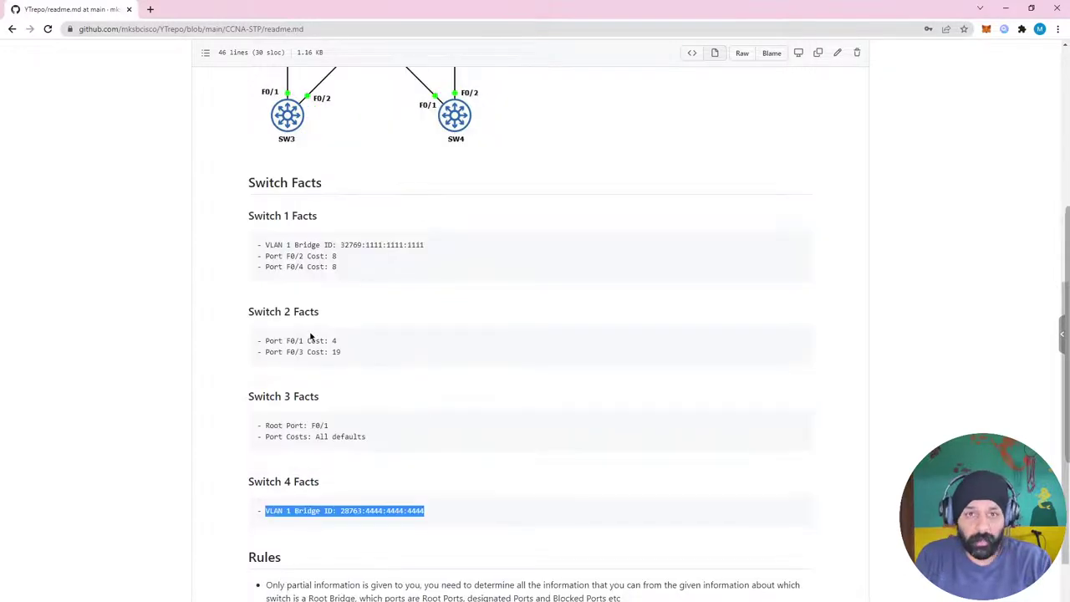
click(267, 246)
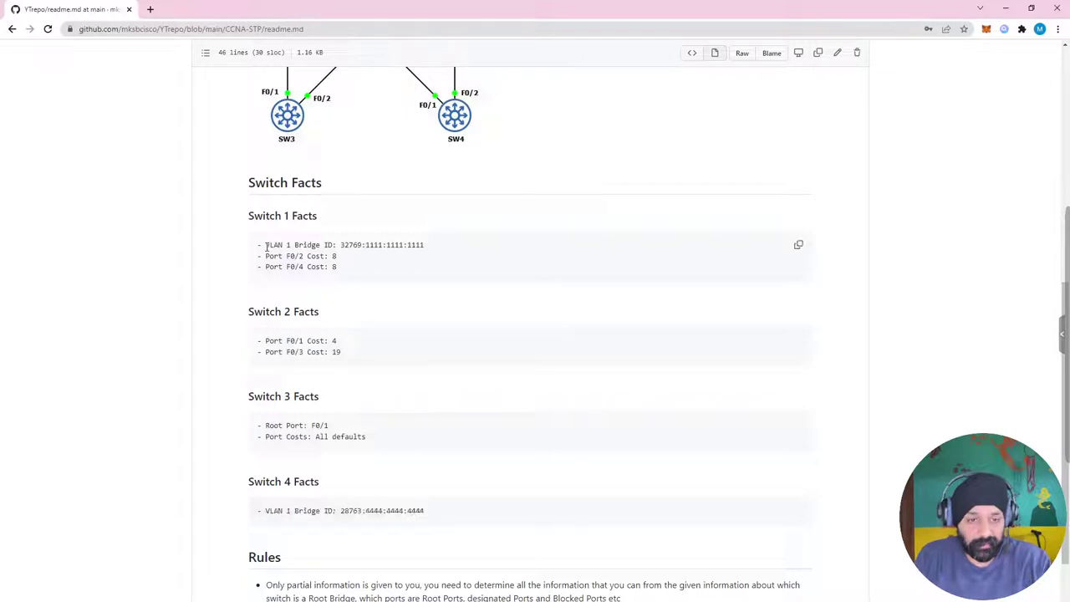
drag(267, 246, 281, 247)
Step: Extend the selection over Switch 1's port cost lines for the red whiteboard notes
drag(319, 256, 337, 268)
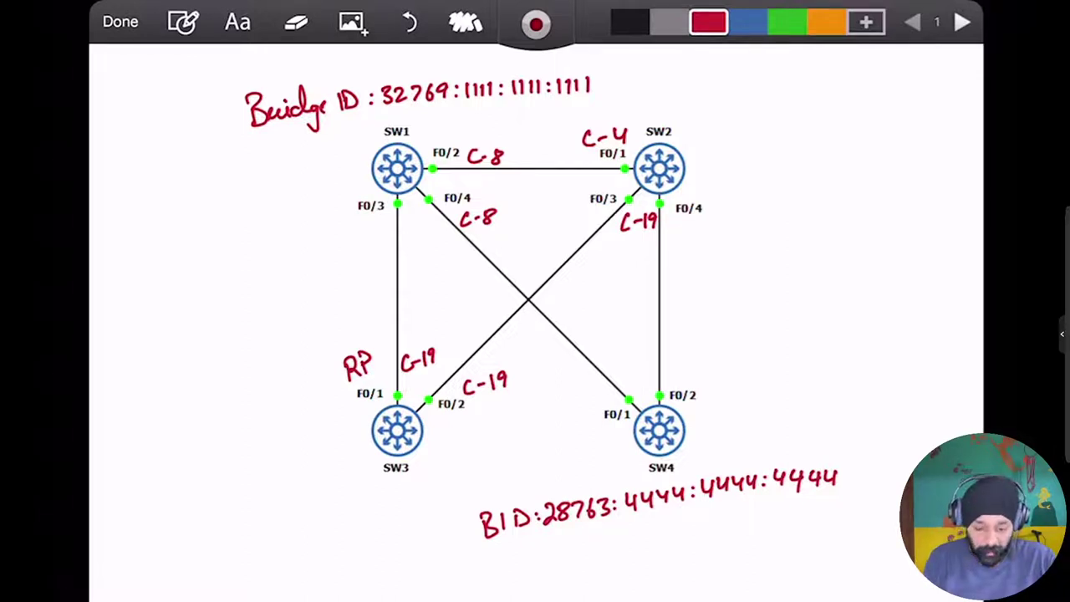
Step: Try red underlines under SW3, SW1 and both bridge IDs, then undo them
drag(376, 483, 420, 477)
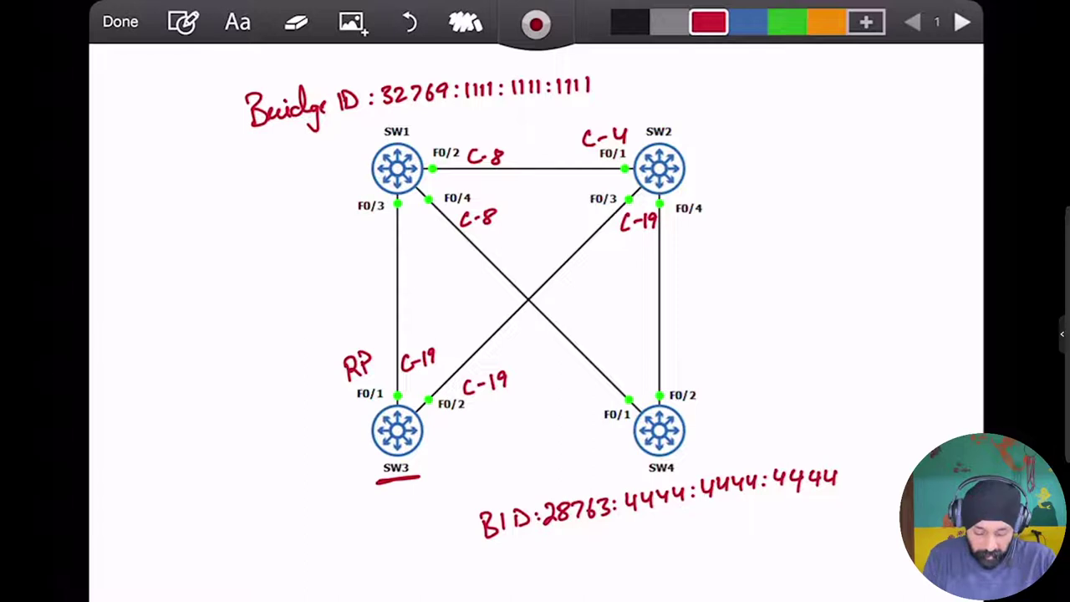
click(409, 22)
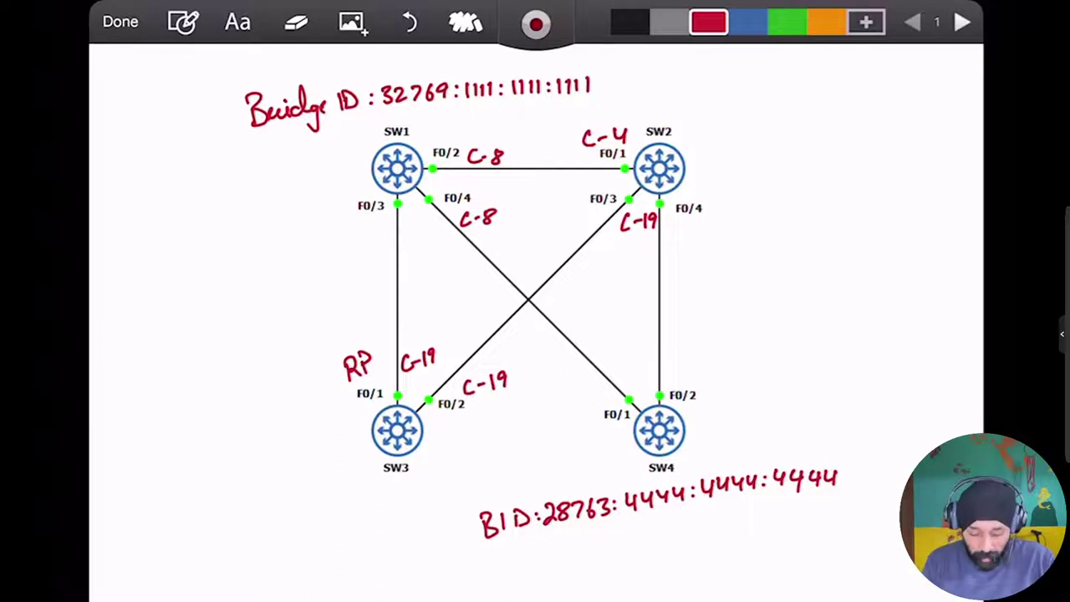
drag(377, 144, 416, 141)
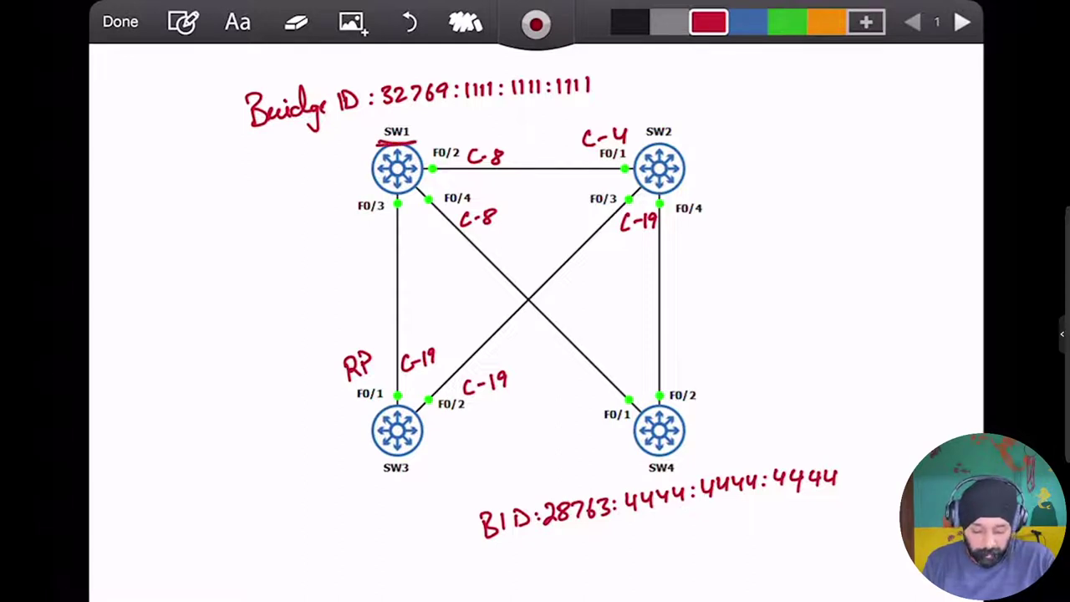
drag(385, 109, 595, 105)
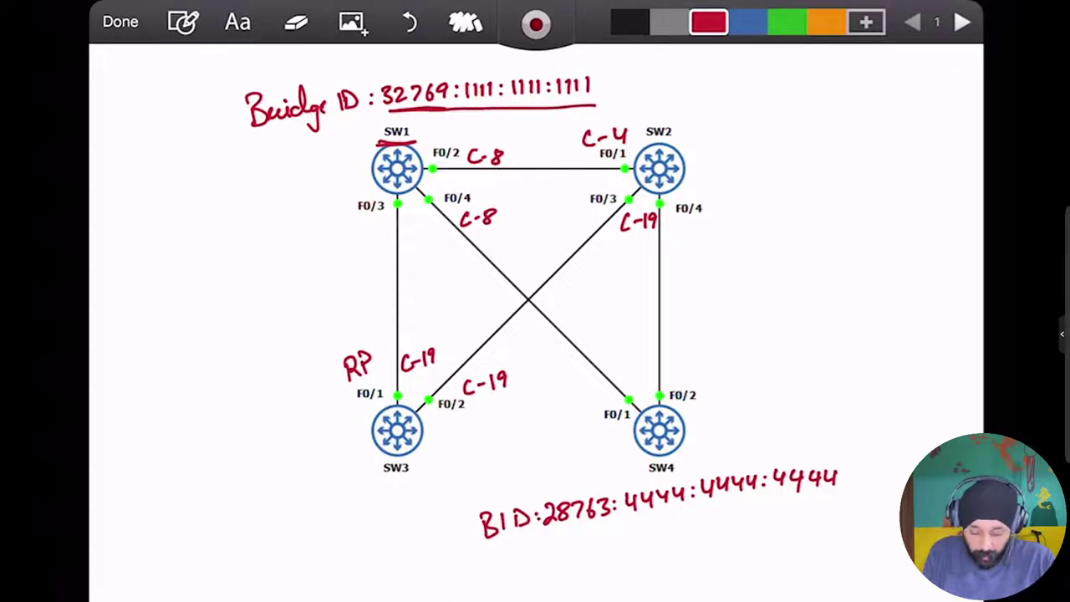
drag(550, 531, 851, 497)
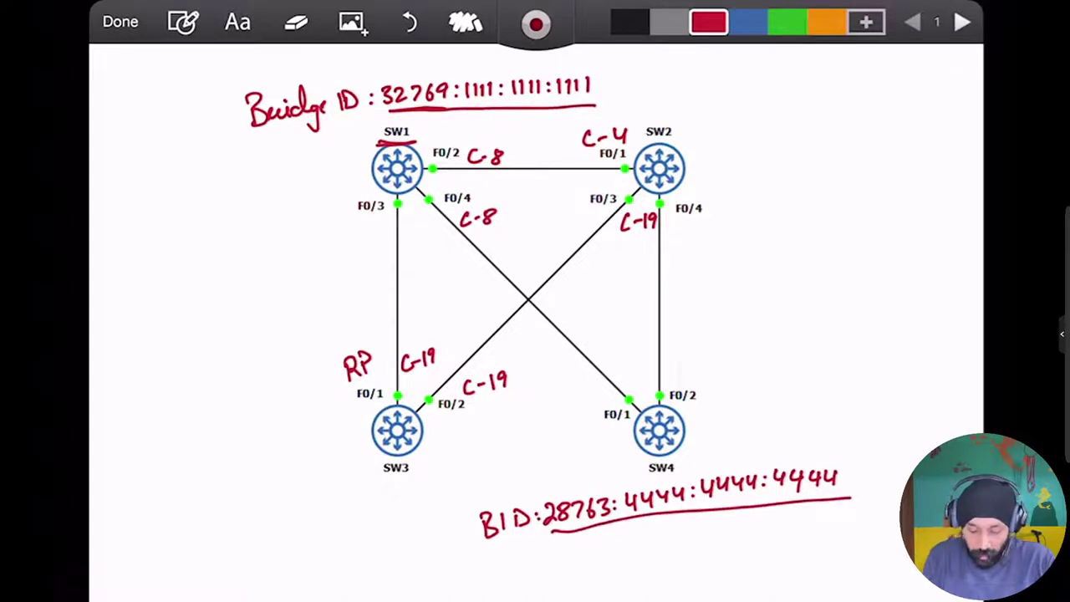
click(410, 22)
click(410, 23)
click(409, 22)
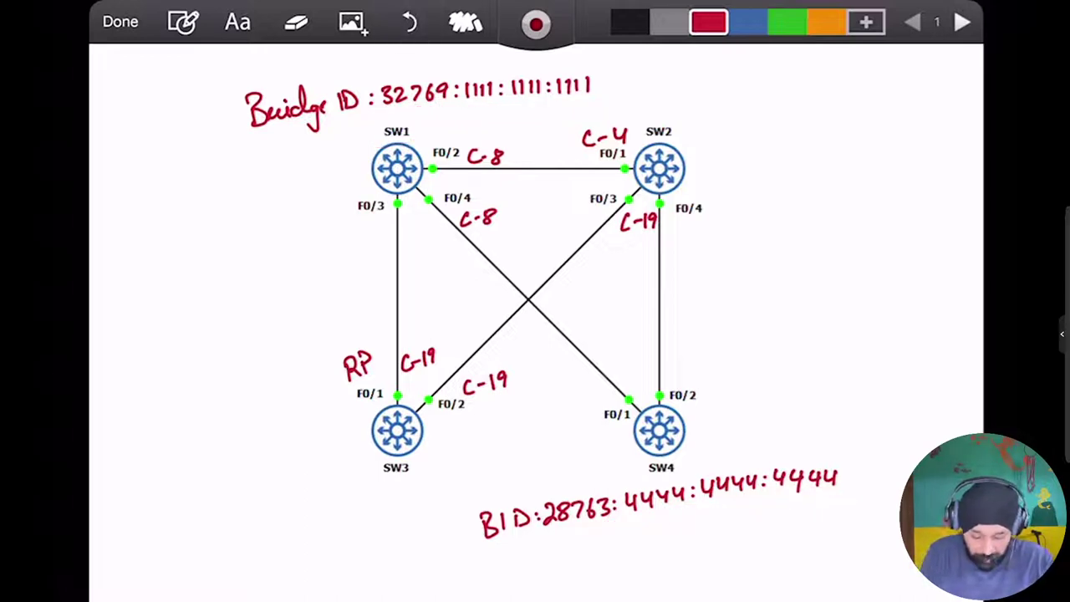
Step: Cross out the SW3 and SW1 labels with red X marks
mouse_move(387, 465)
mouse_down()
mouse_move(407, 484)
mouse_move(387, 484)
mouse_up()
drag(388, 127, 408, 143)
drag(407, 127, 386, 142)
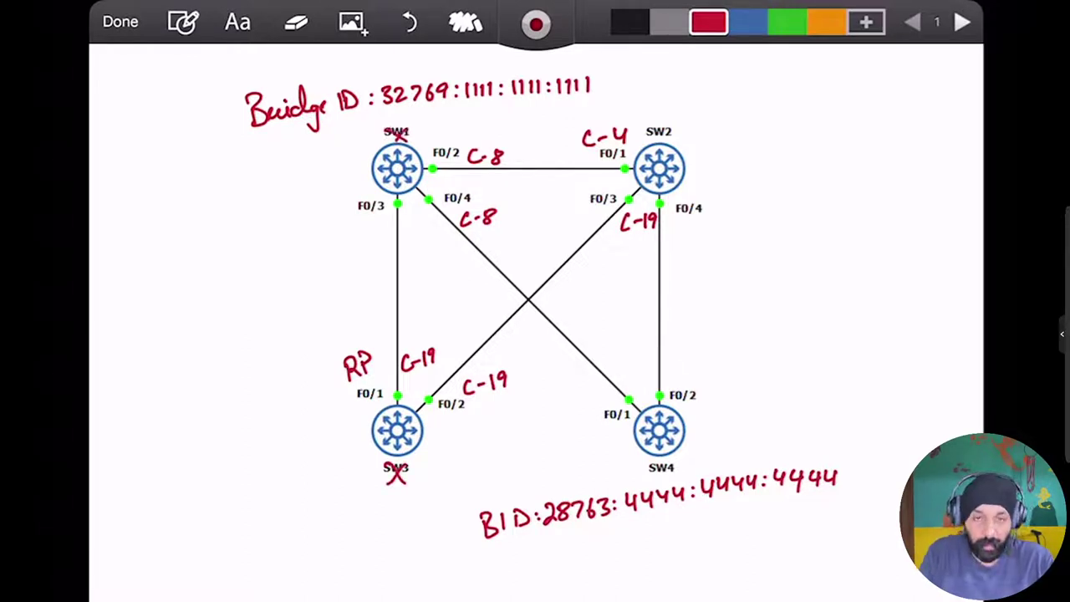